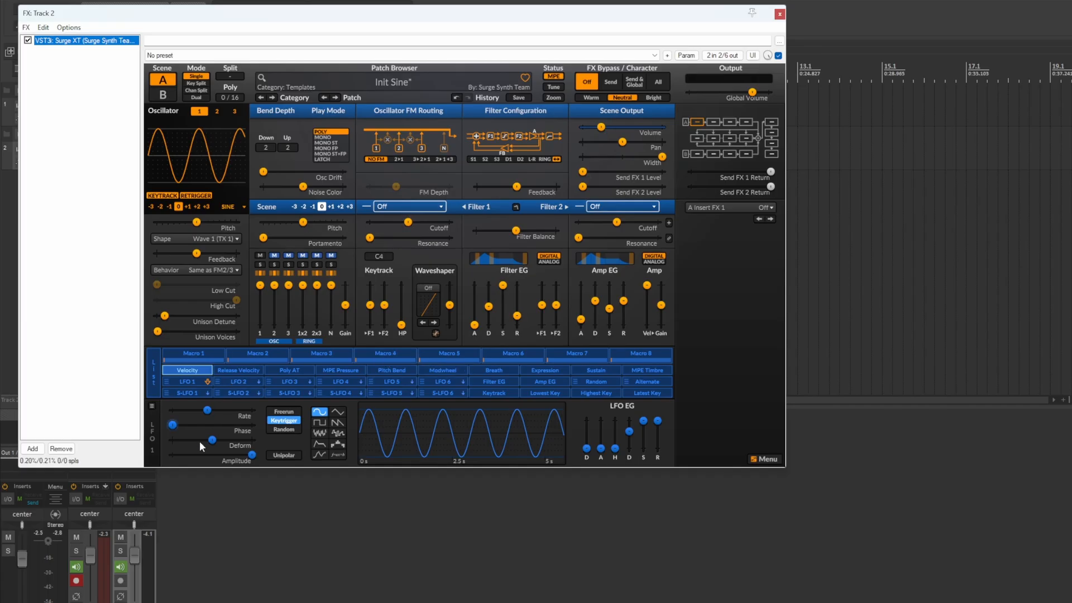
- Close track 2's effects window and set the attack of ReaSynth on track 3 to 18 ms
left_click(780, 13)
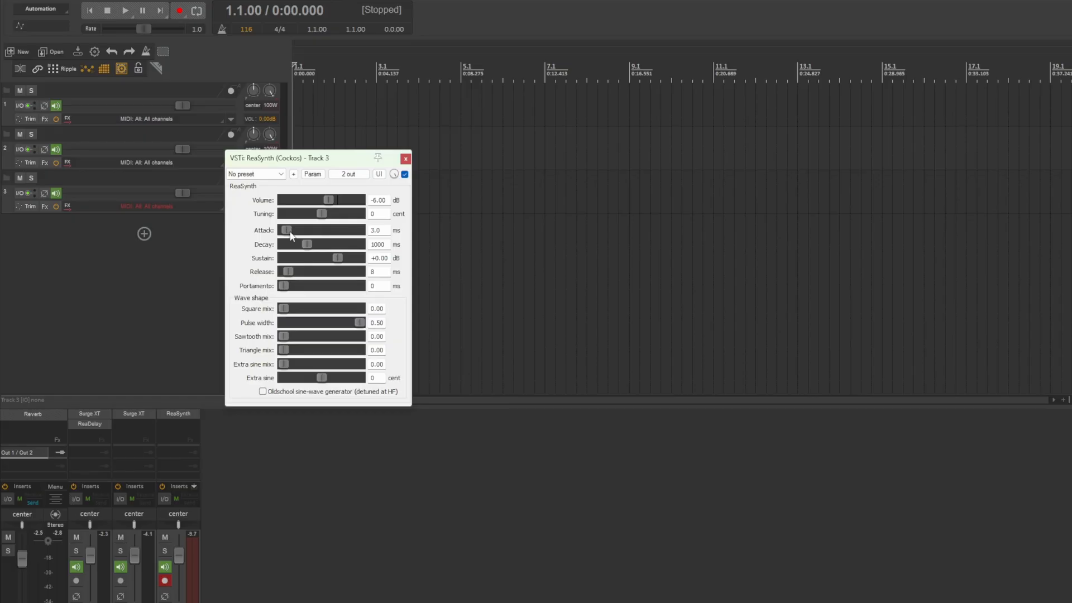
left_click_drag(290, 232, 295, 252)
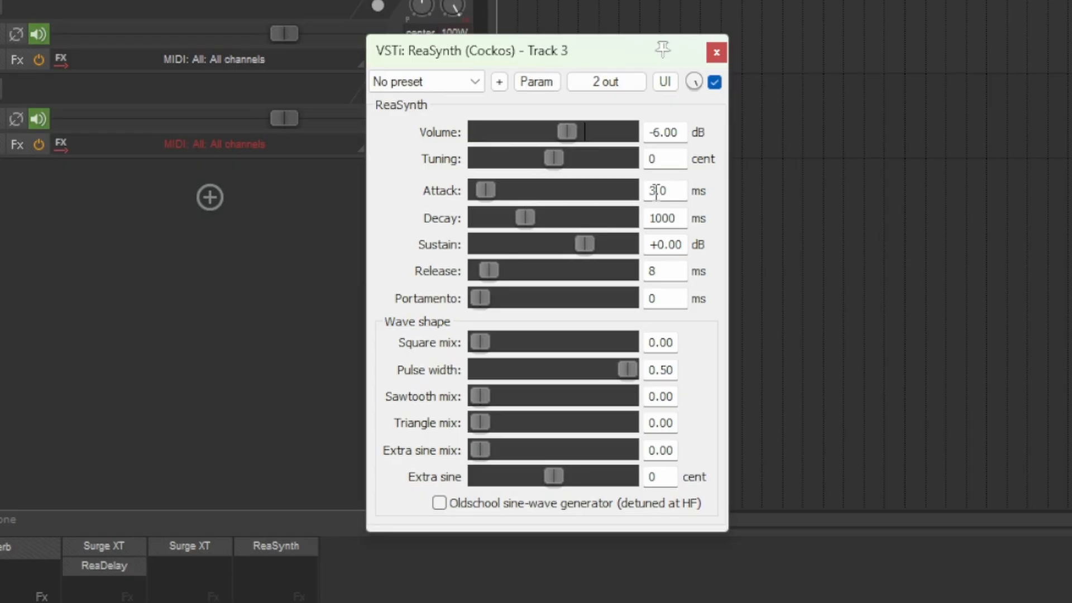
double_click(375, 230)
type("2")
key("BackSpace")
type("18")
left_click(700, 183)
- Set ReaSynth's release to 1000 ms and close its window
double_click(652, 272)
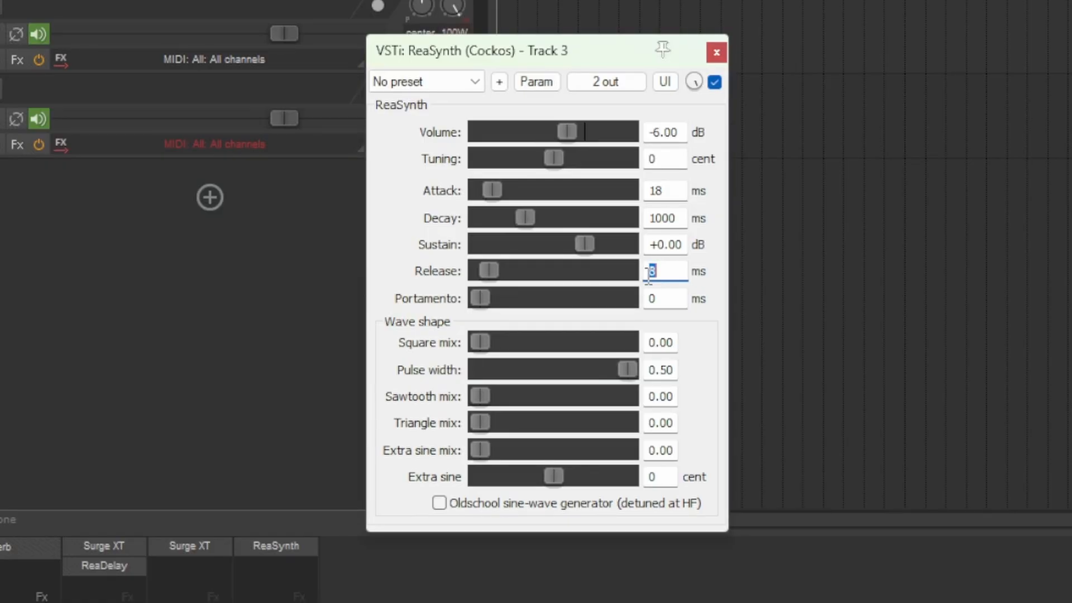
type("1000")
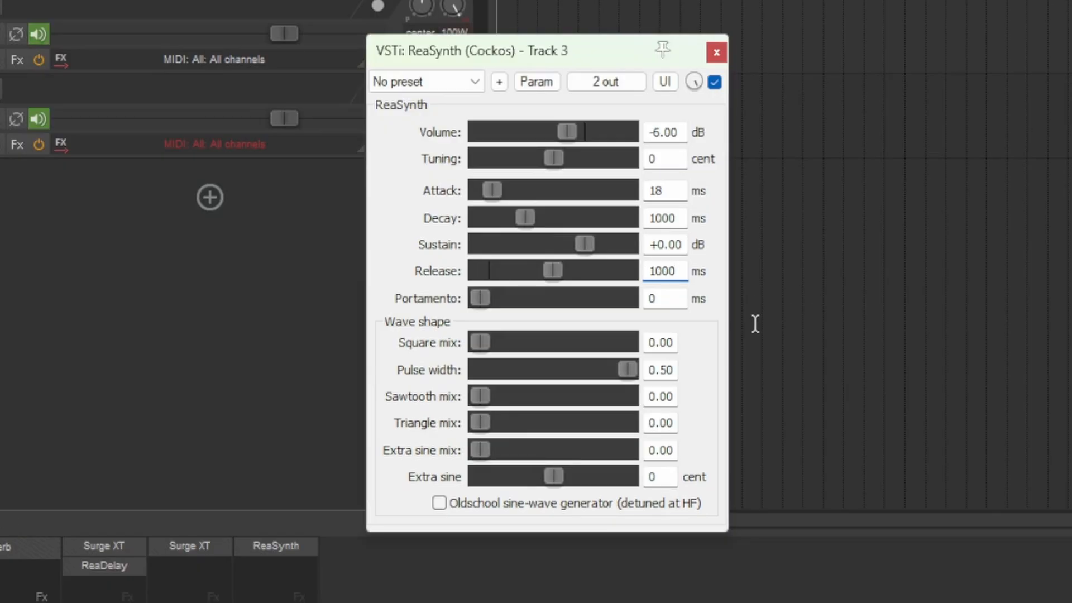
left_click(697, 299)
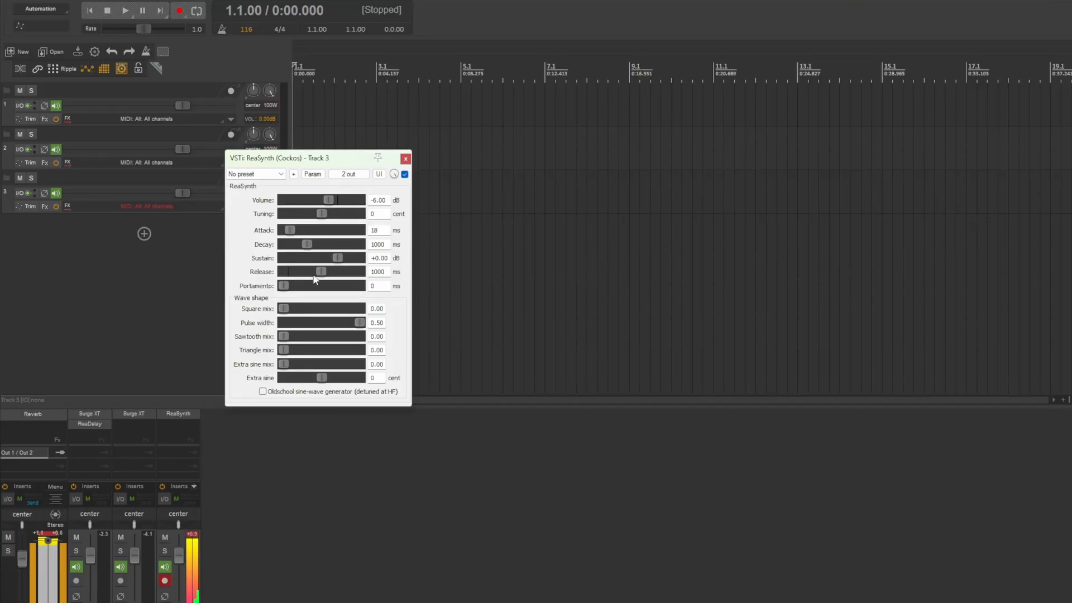
key("Escape")
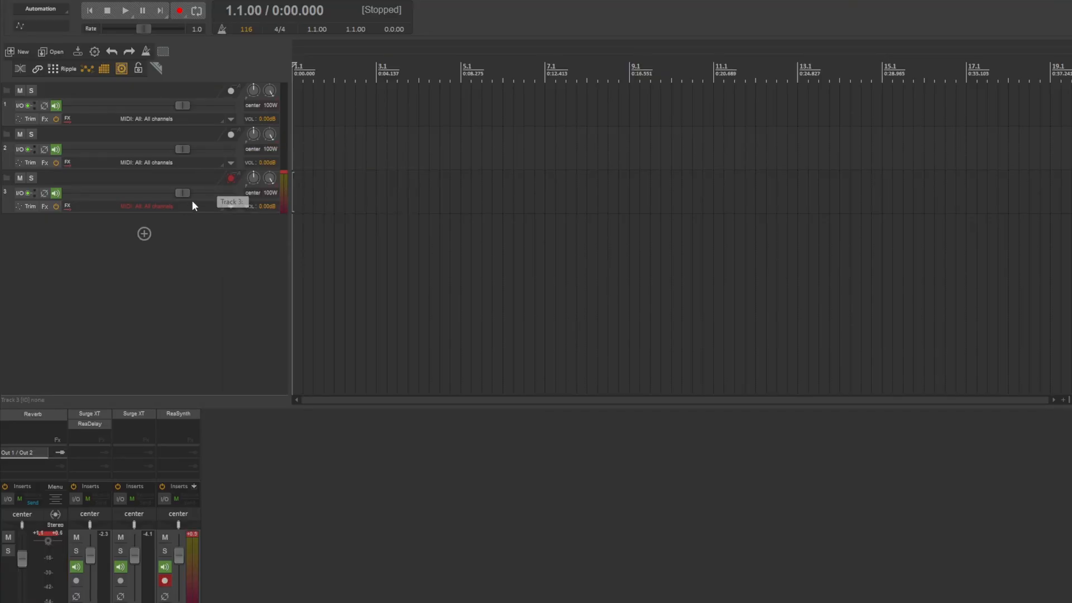
- Add the ReaDelay (Cockos) plugin after ReaSynth in track 3's effects chain, with a second delay tap
left_click(44, 206)
left_click(33, 269)
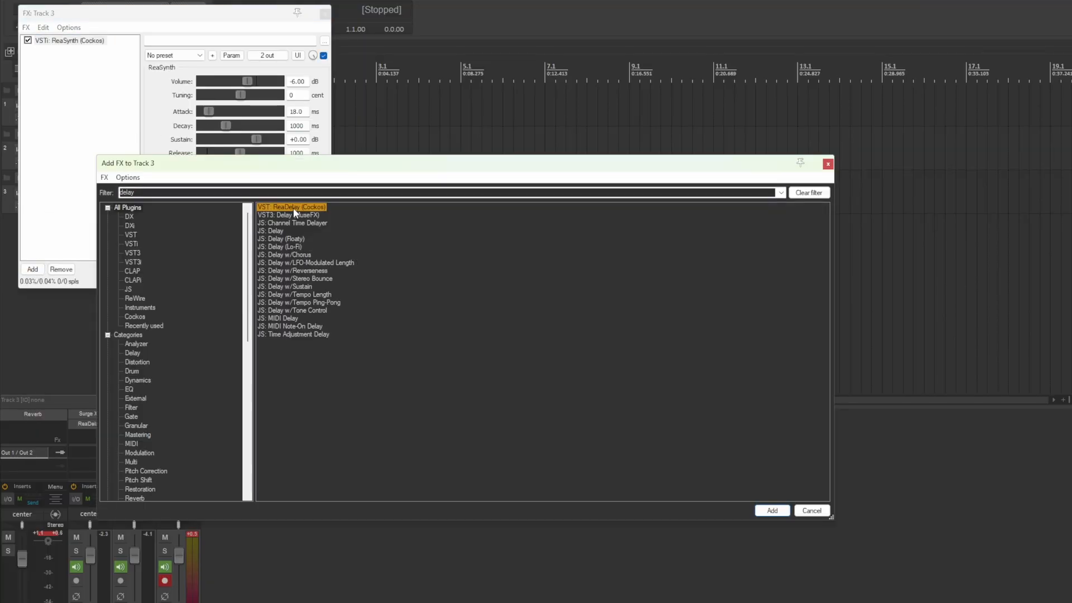
left_click(772, 511)
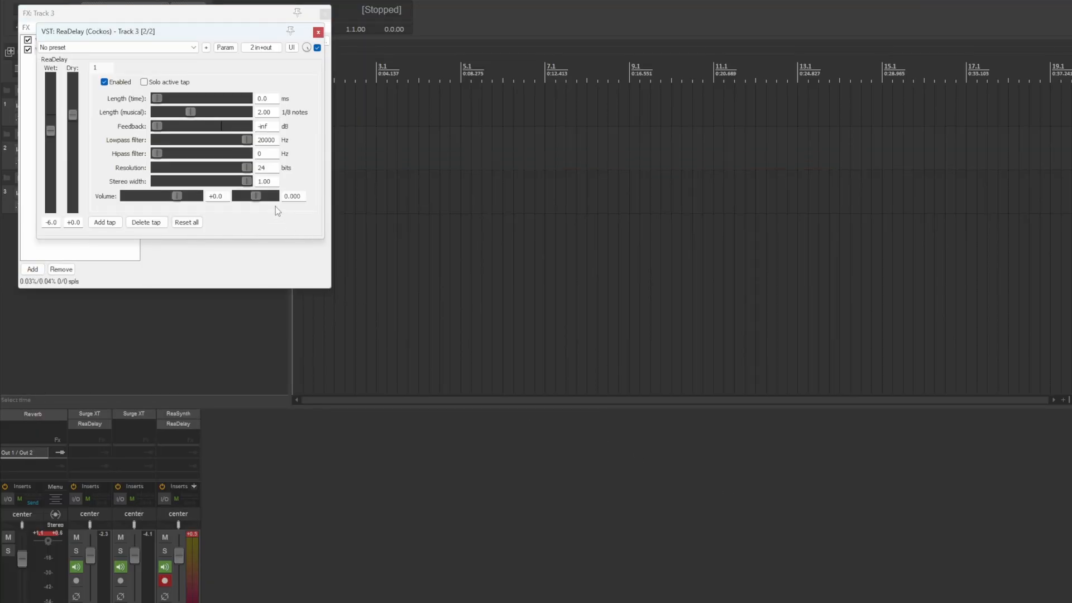
left_click_drag(208, 32, 524, 127)
key("Escape")
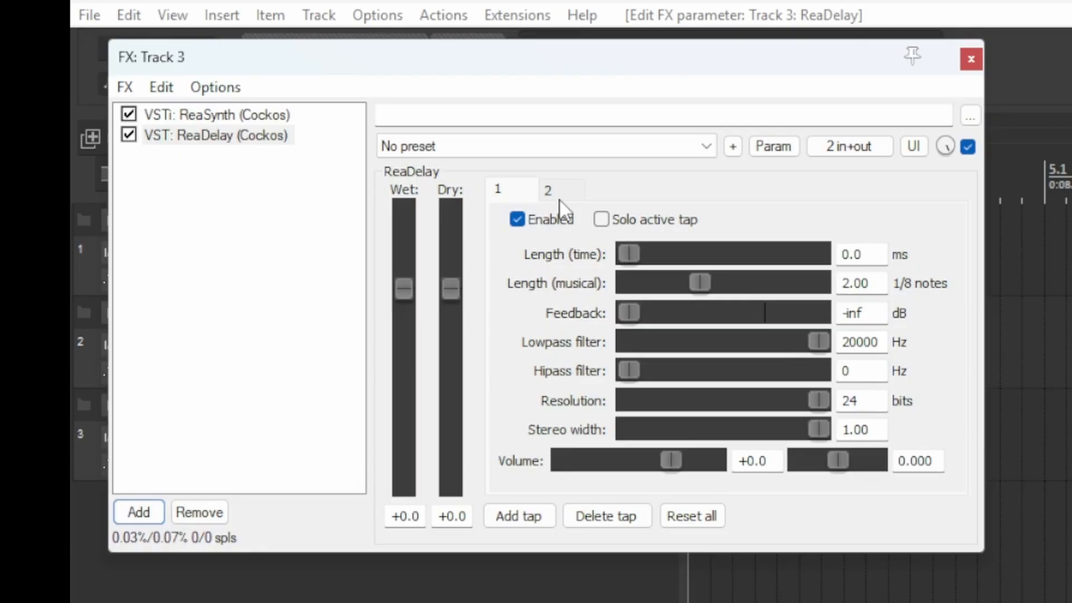
- Set the pan of ReaDelay's first tap to -0.5
left_click(559, 199)
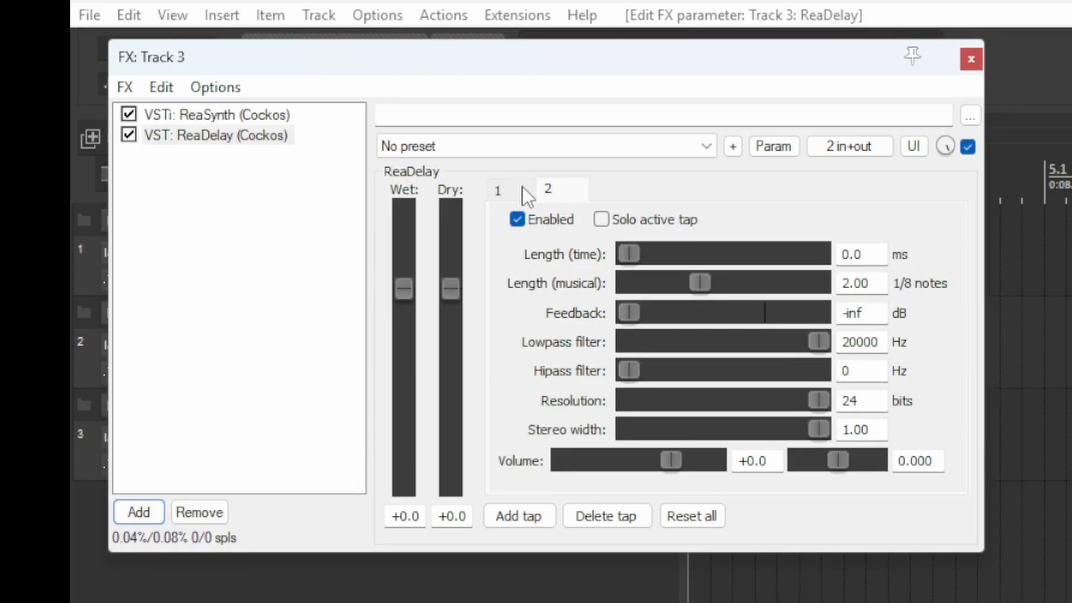
left_click(506, 191)
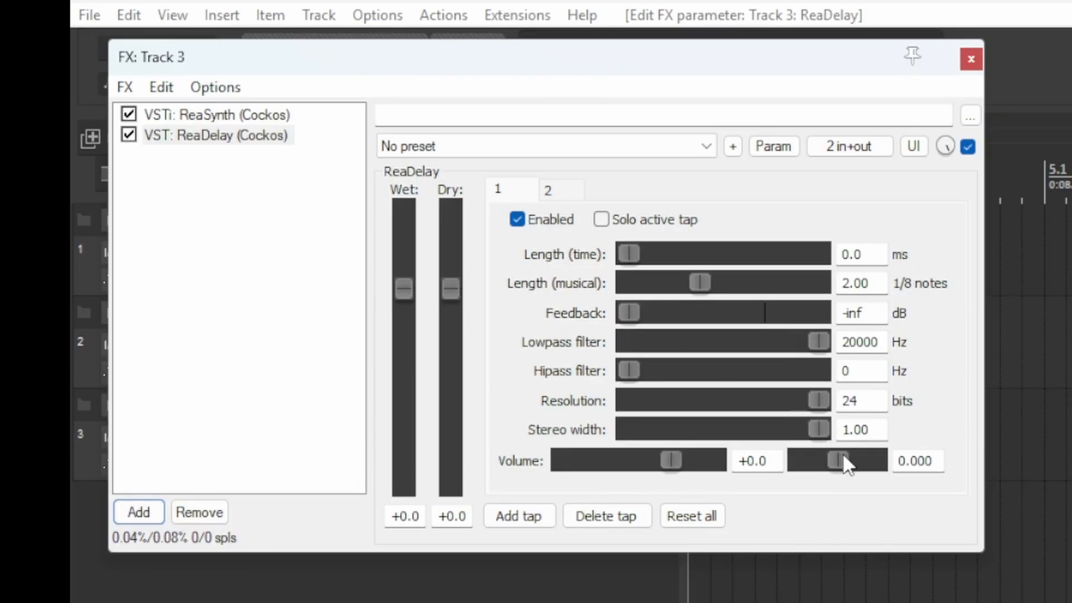
left_click_drag(840, 463, 814, 462)
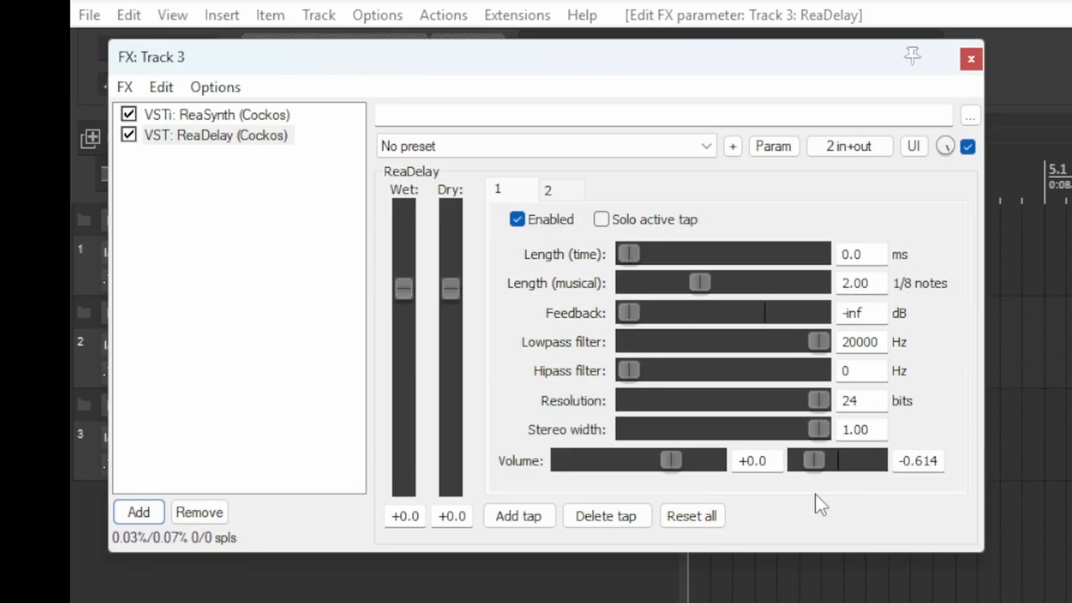
double_click(928, 465)
type("-0..5")
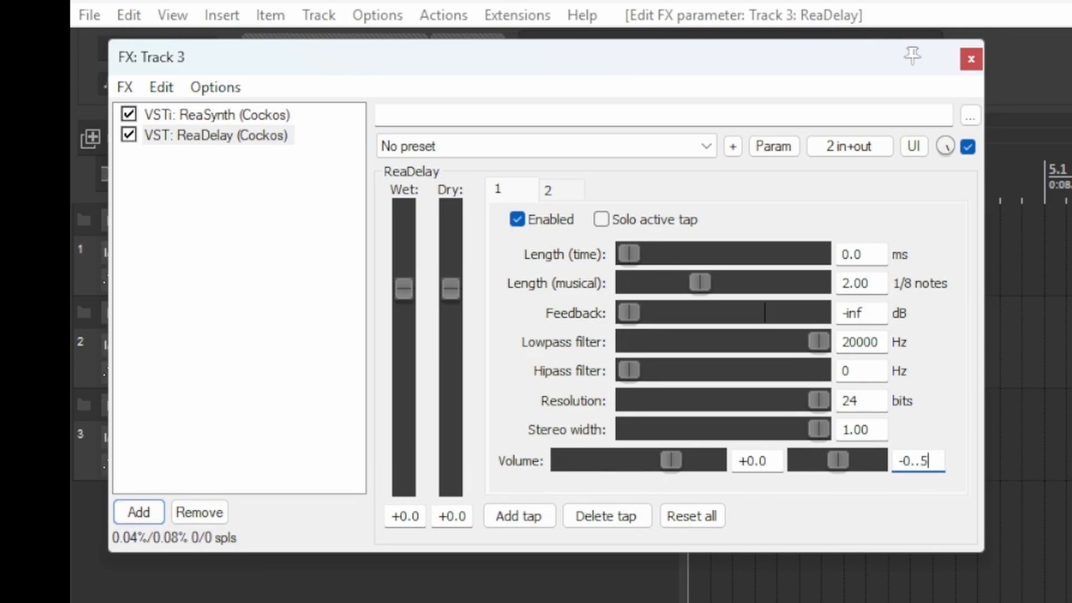
key("BackSpace")
key("BackSpace")
type("5")
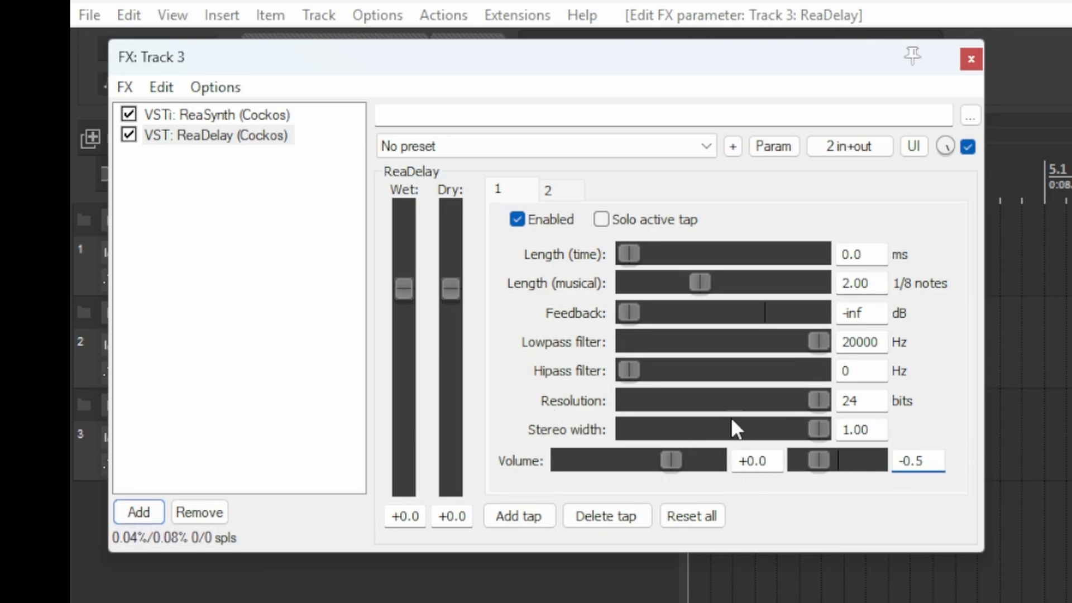
- Set the pan of ReaDelay's second tap to 0.5
left_click(560, 190)
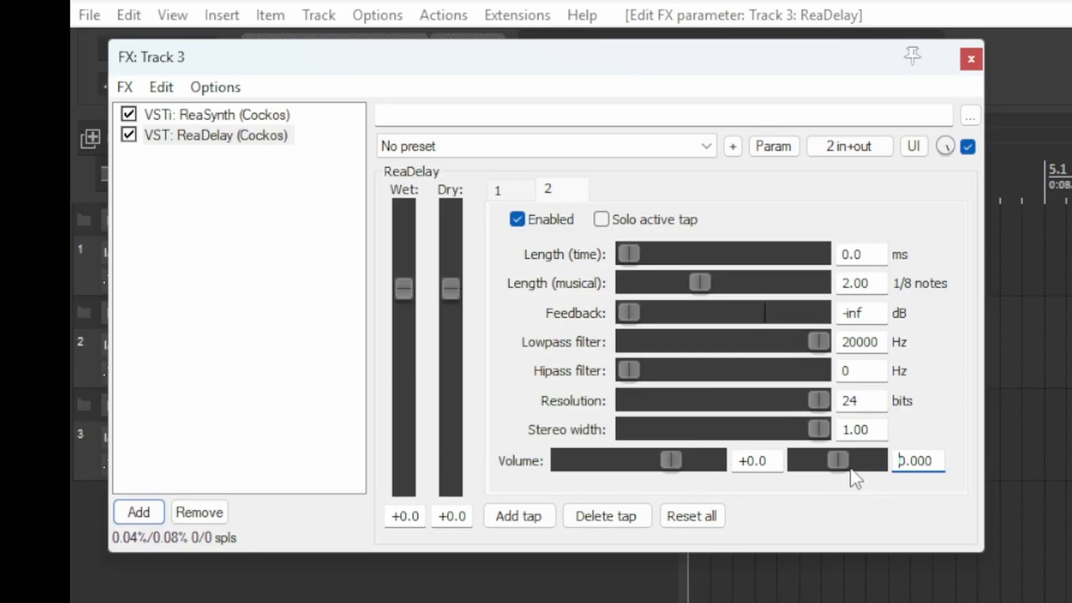
double_click(935, 463)
type("0.5")
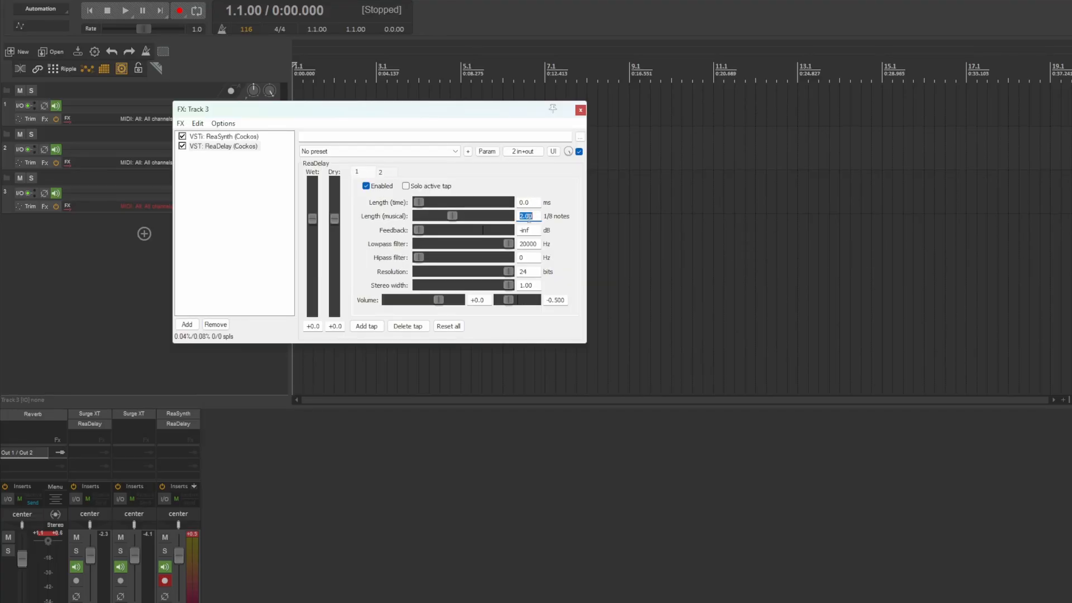
- Set the first tap's musical length to 1 eighth note and the second tap's stereo width to -1.00
type("1")
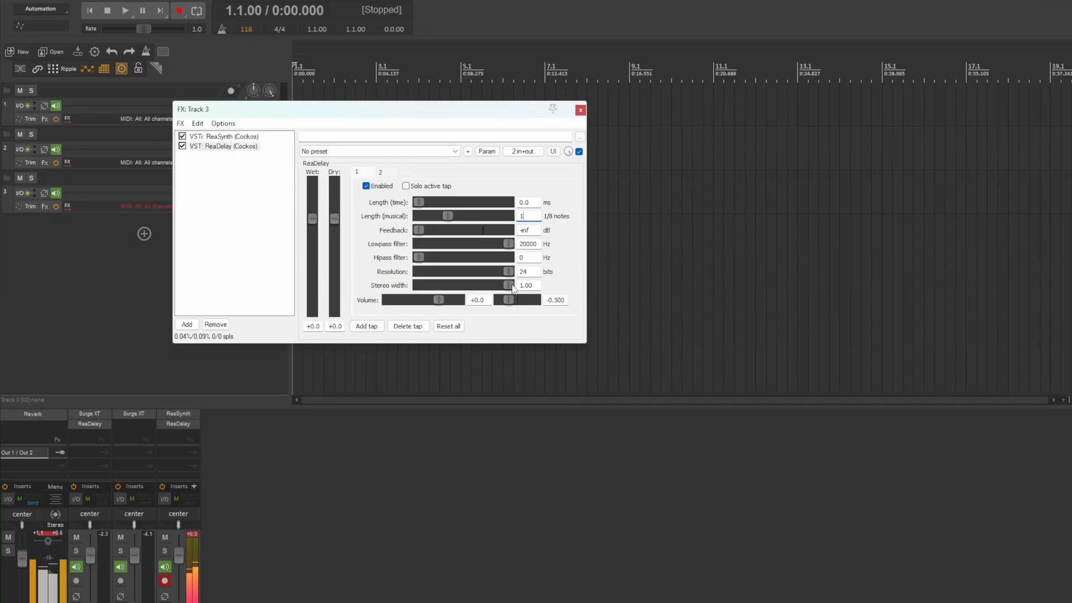
left_click(380, 172)
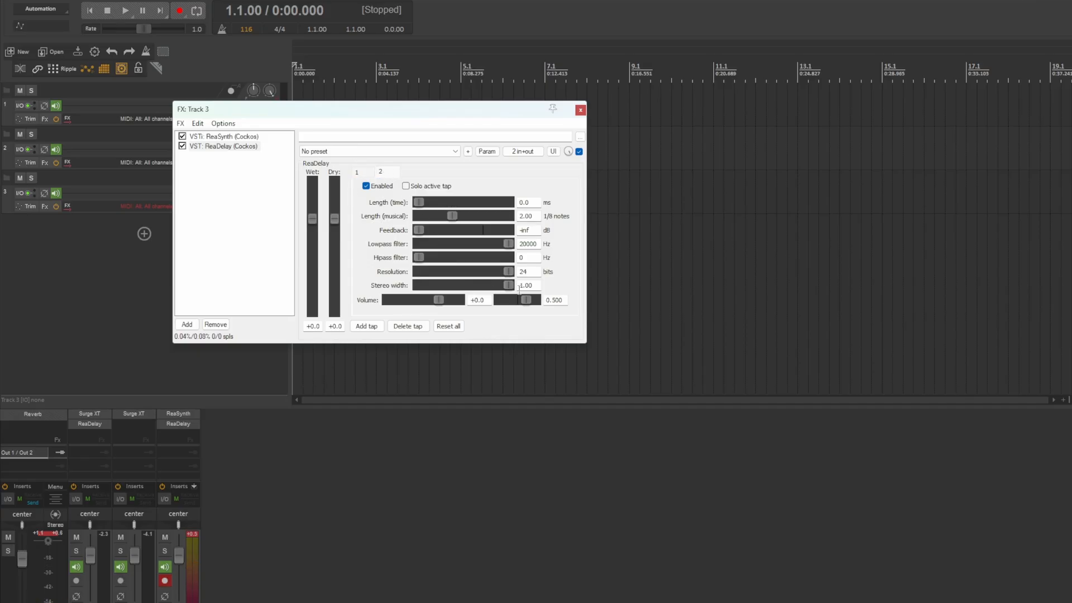
type("-")
- Lower ReaDelay's wet gain to -1.0 dB and close track 3's effects window
left_click_drag(310, 218, 311, 224)
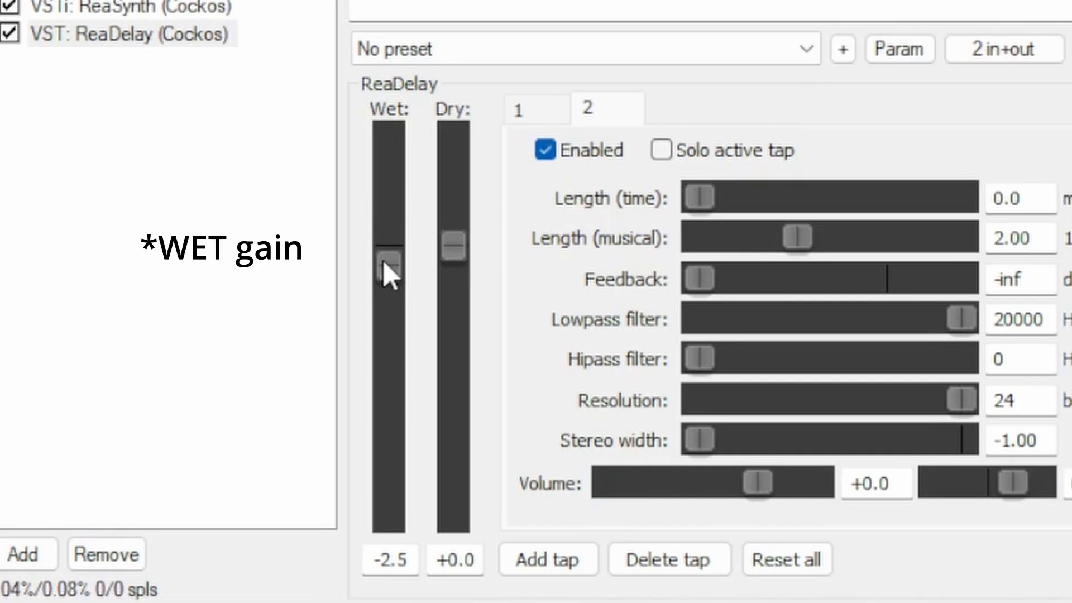
left_click_drag(383, 259, 399, 254)
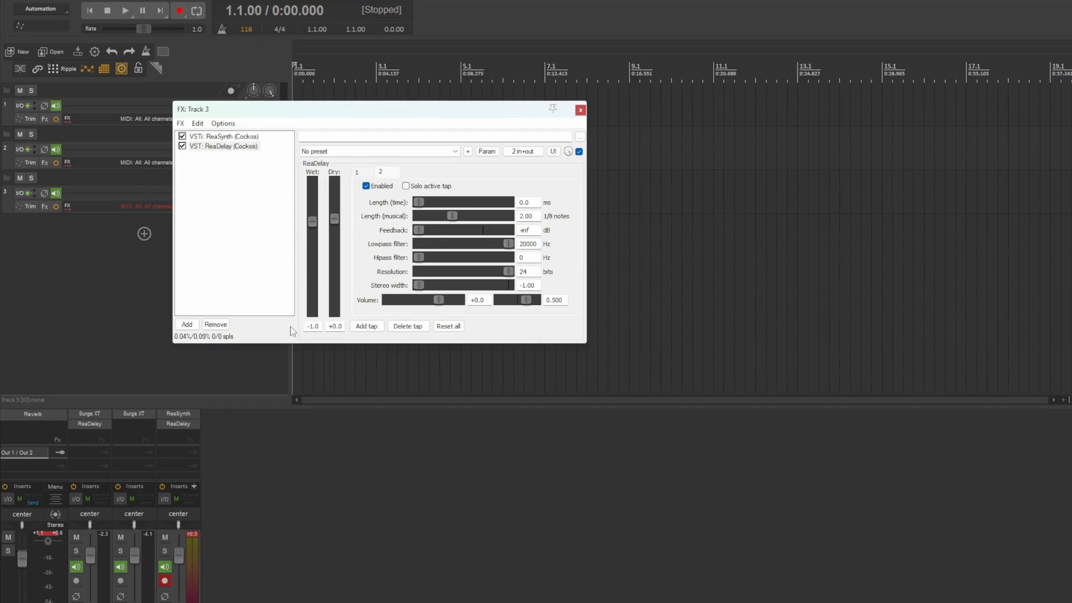
left_click(581, 110)
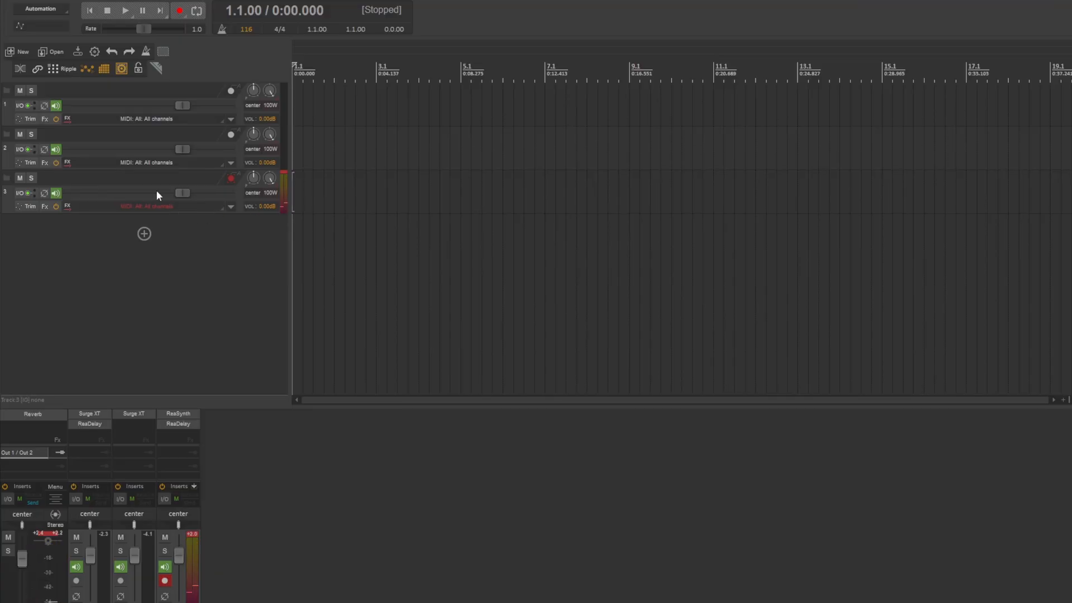
- Audition track 1's Surge XT patch around C5 with the virtual MIDI keyboard and bypass its ReaDelay
left_click(45, 206)
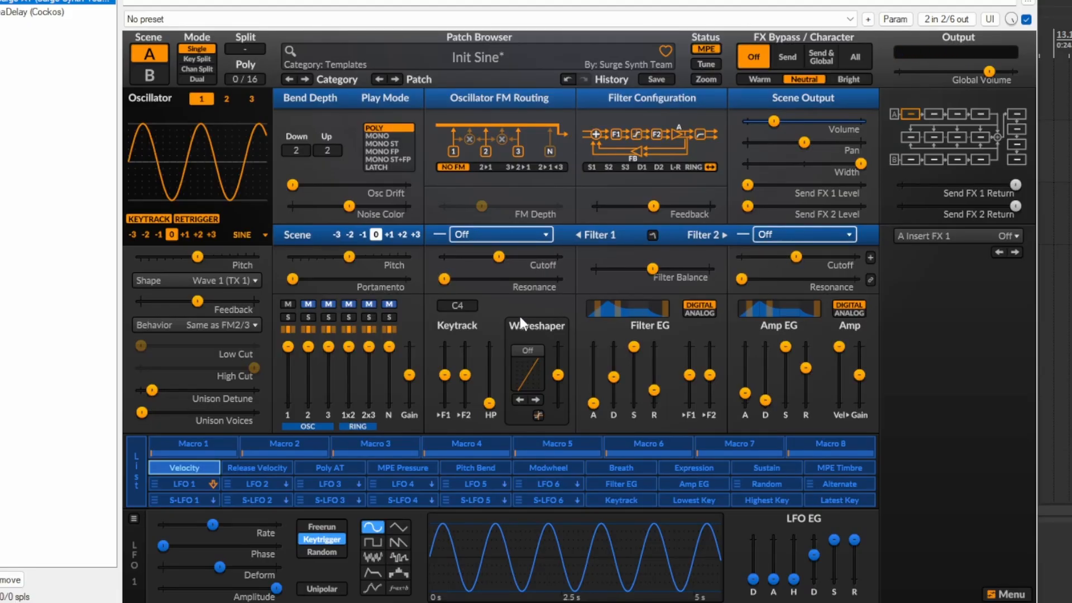
right_click(366, 447)
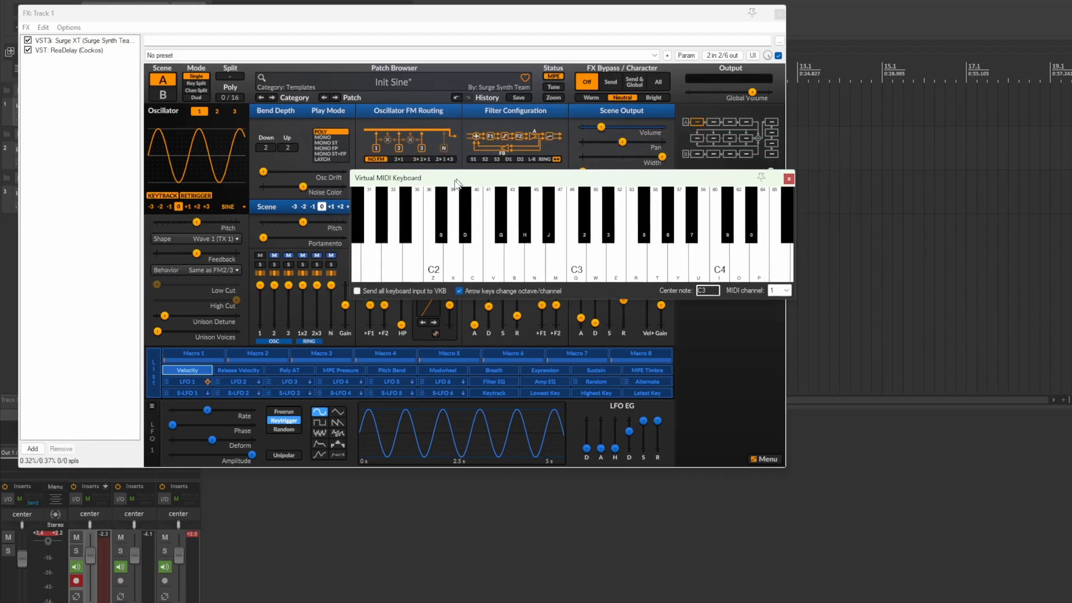
left_click_drag(460, 177, 316, 341)
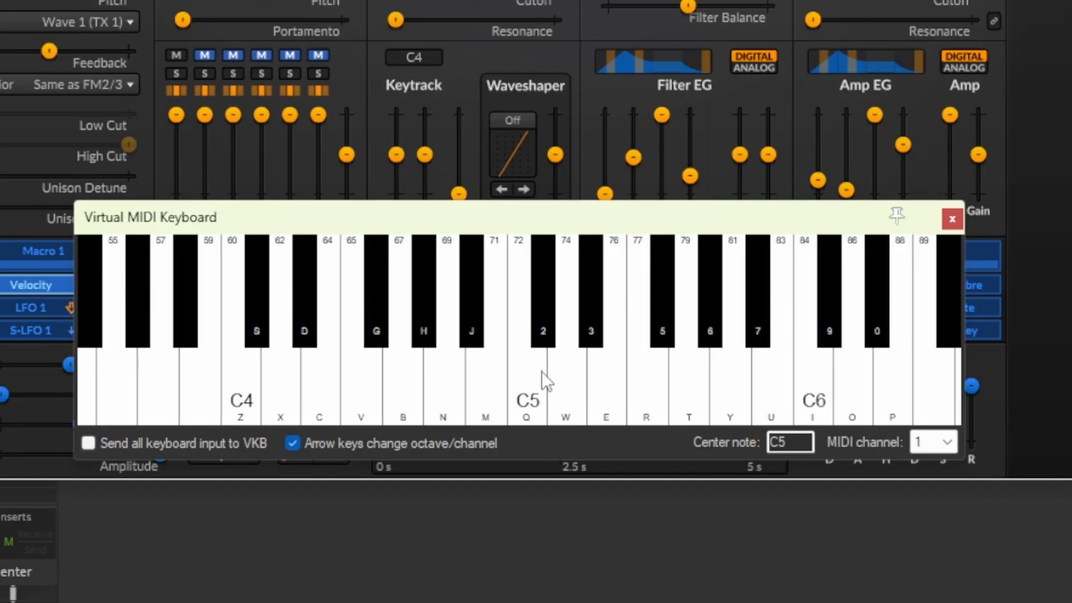
key("w")
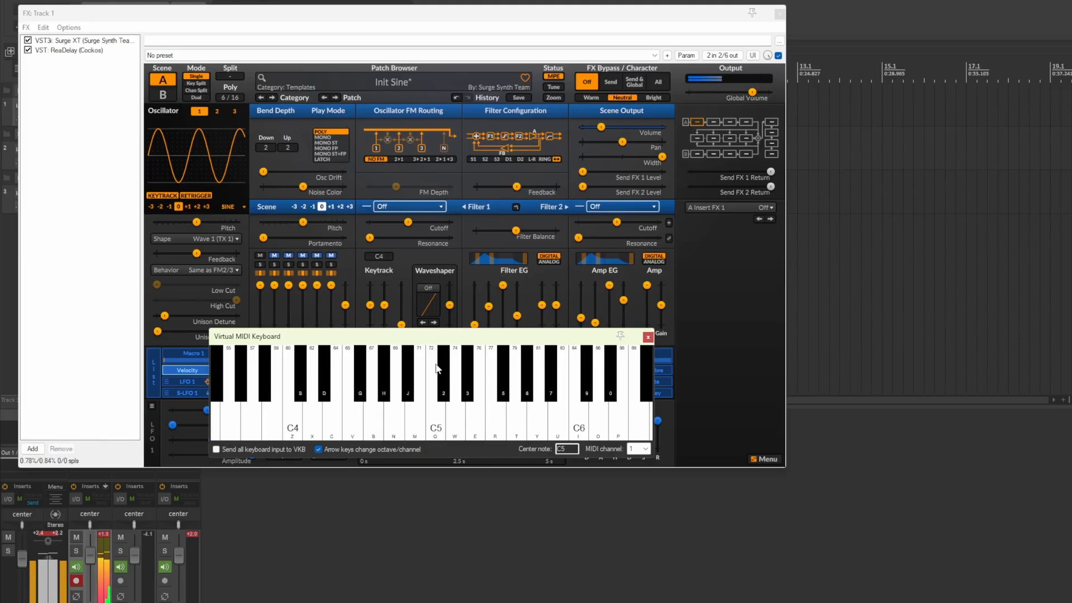
left_click(29, 50)
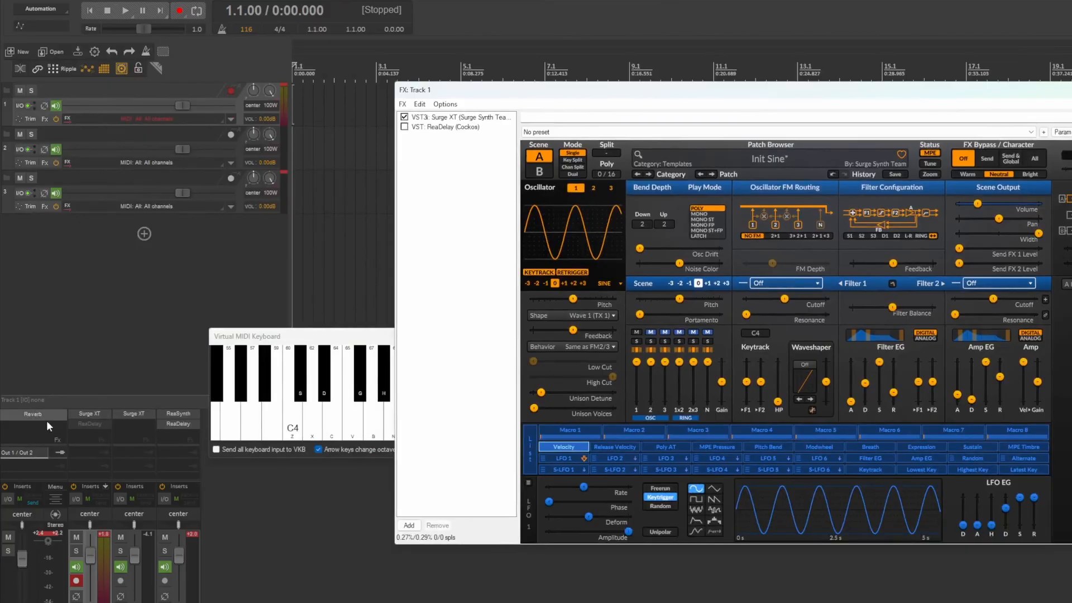
- Try the master track's StaffPad Hall reverb turned up to about 11, turn it back down, and return to track 1's effects
left_click(45, 414)
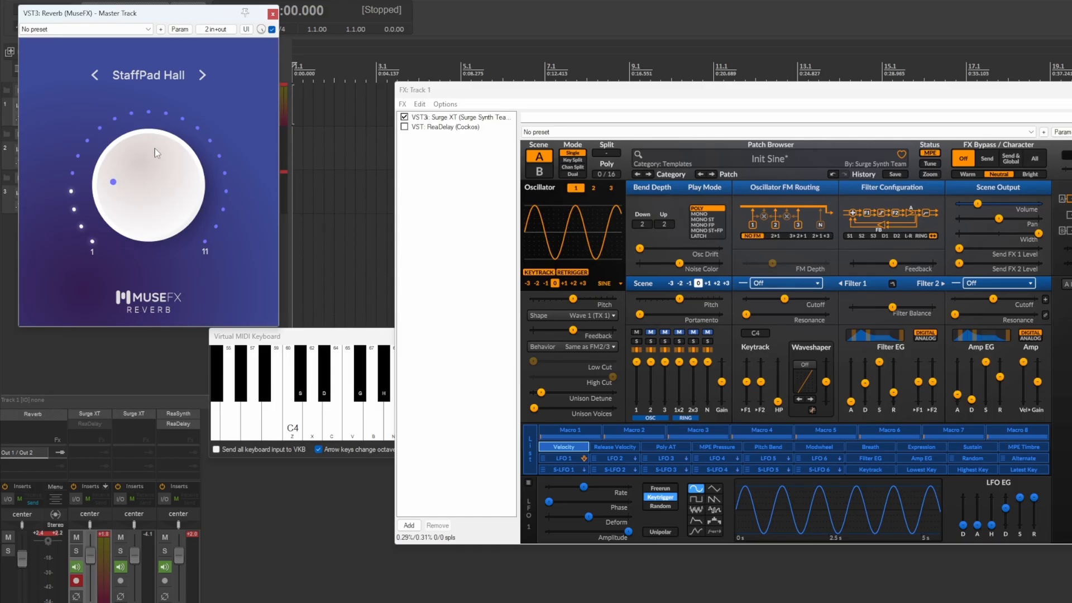
left_click_drag(144, 177, 144, 128)
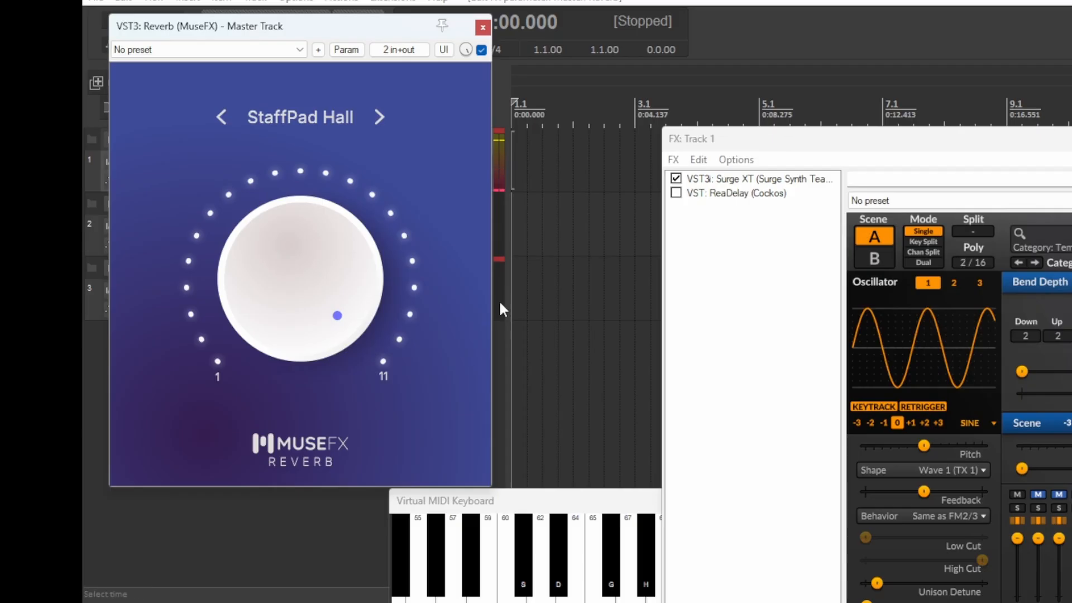
left_click_drag(185, 145, 139, 203)
left_click_drag(288, 313, 278, 286)
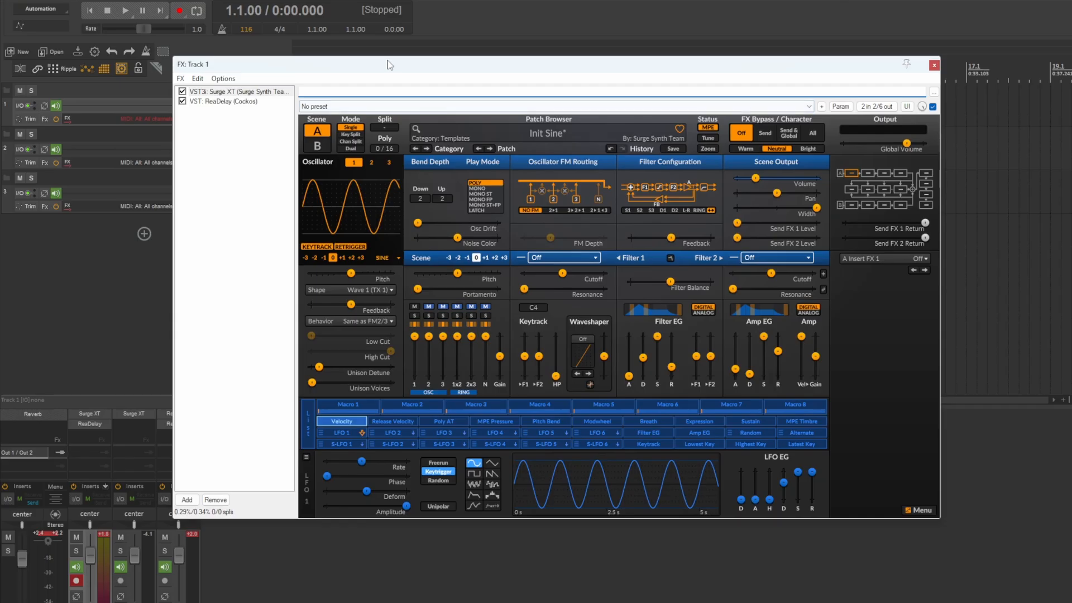
left_click_drag(388, 64, 349, 69)
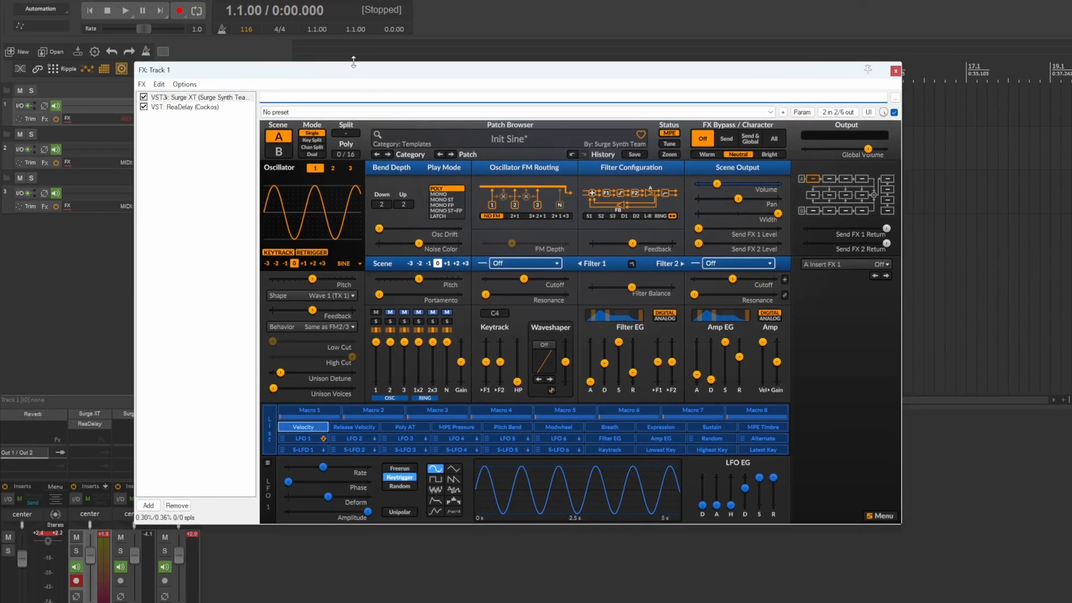